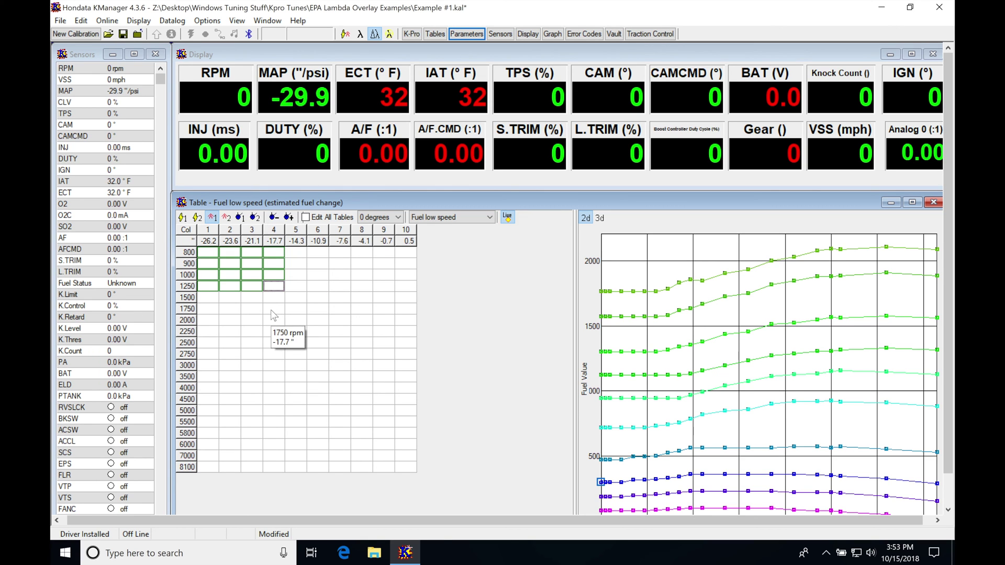
- Trial-select 1750–7000 rpm across columns 1–10, then check the cam angle table list without changing it
left_click_drag(208, 309, 408, 462)
left_click(362, 410)
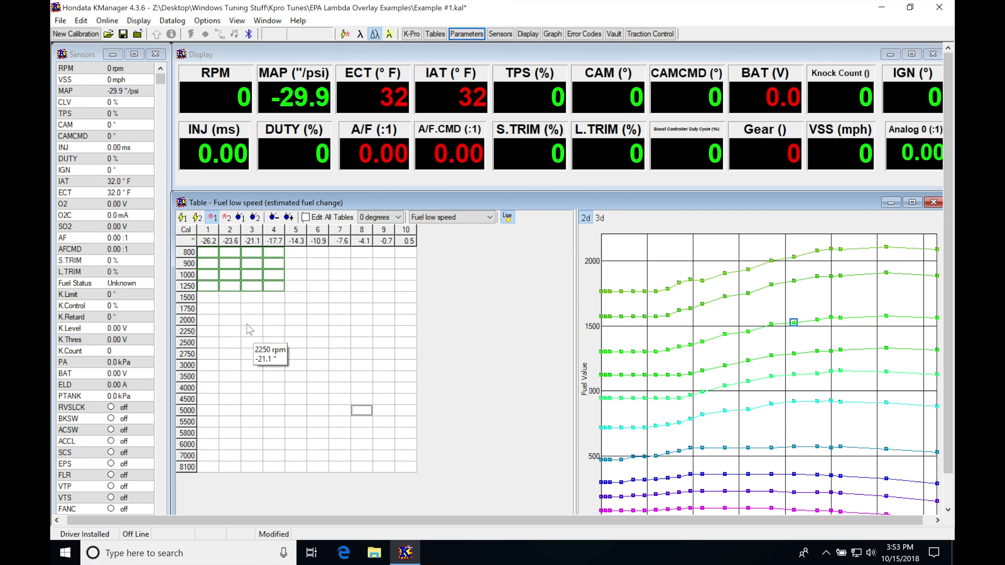
left_click(373, 218)
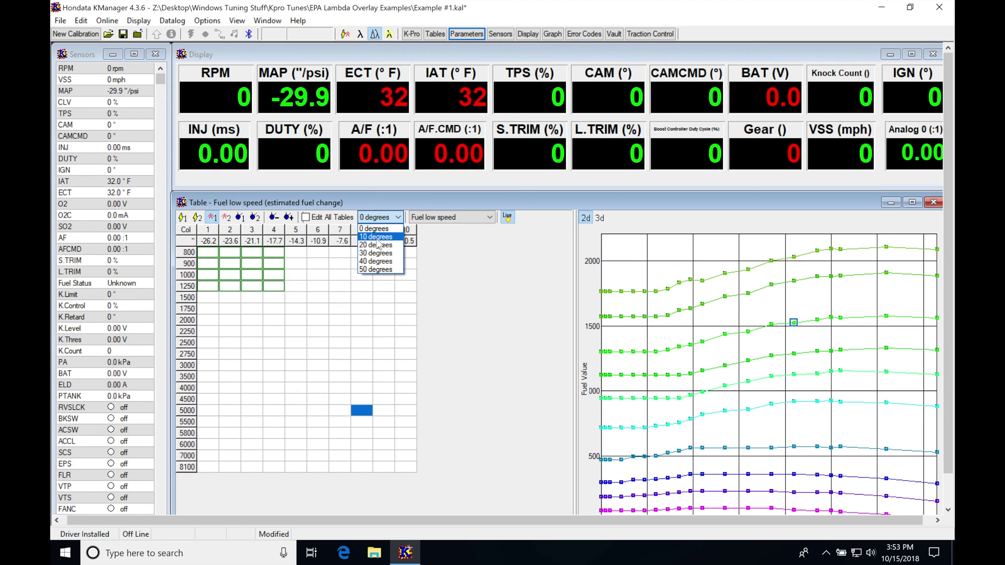
left_click(332, 368)
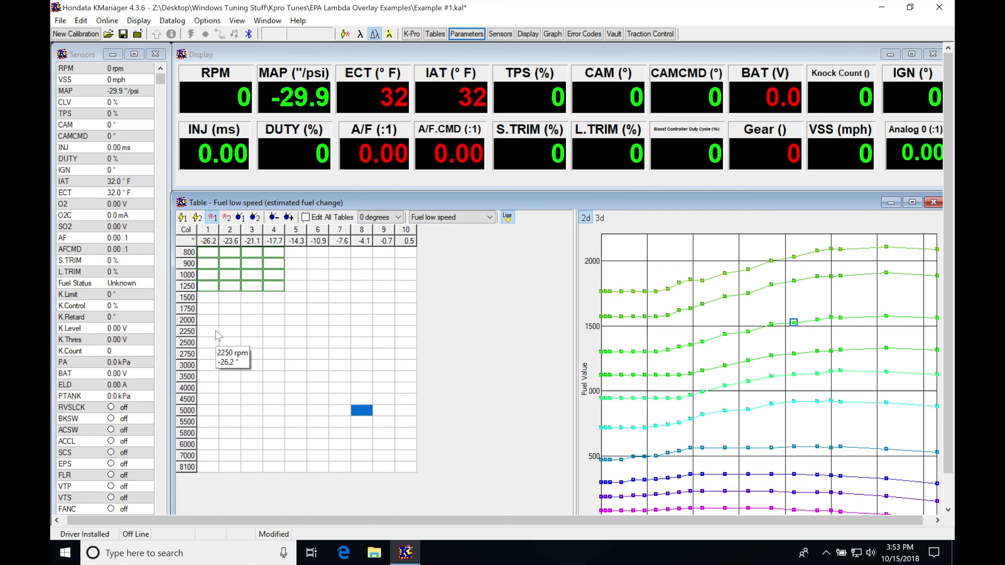
- Reduce columns 1–3 from 2250 to 8100 rpm by -5% via Adjust Selected Values
left_click_drag(219, 336, 257, 466)
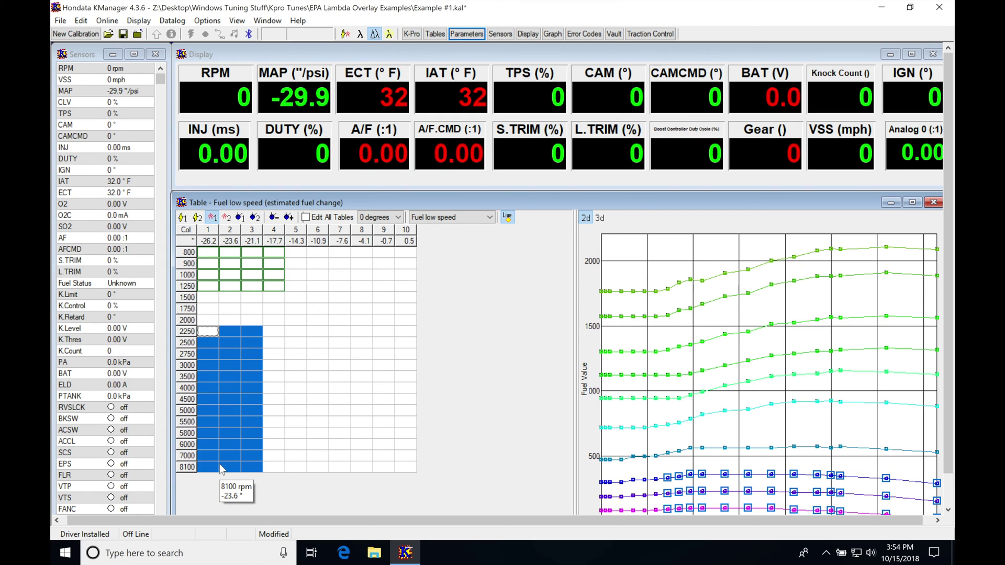
type("a-")
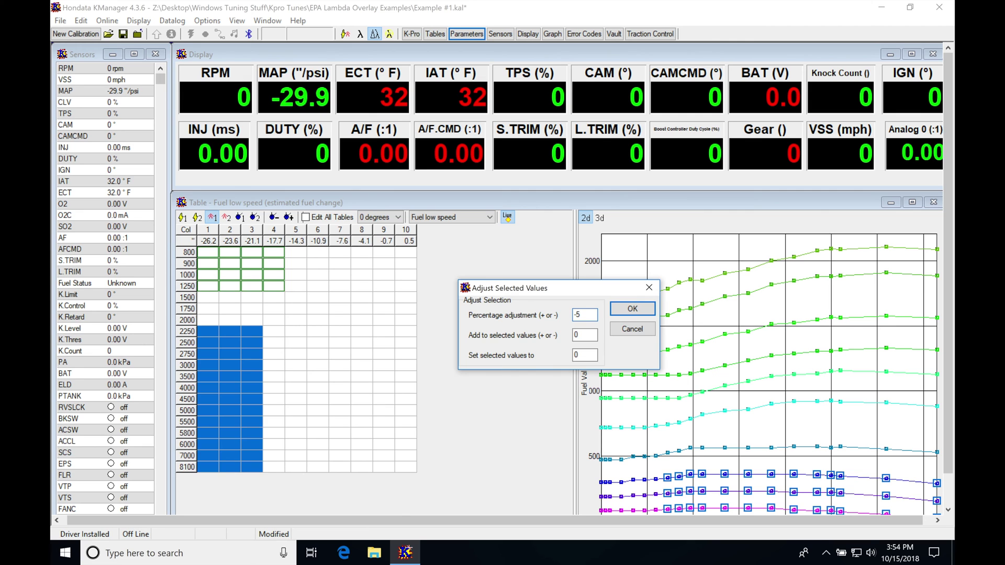
type("5")
key("Return")
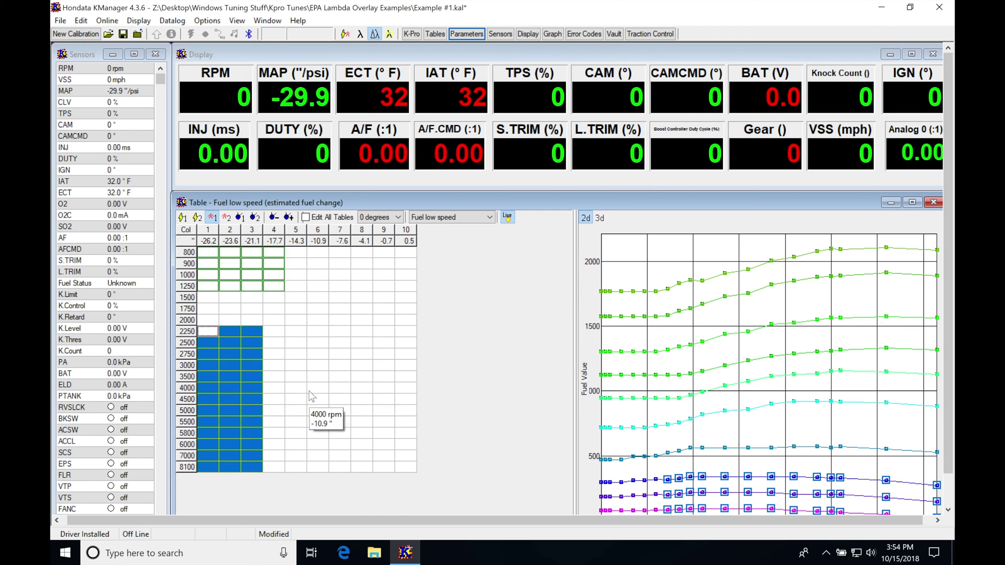
left_click_drag(296, 344, 300, 379)
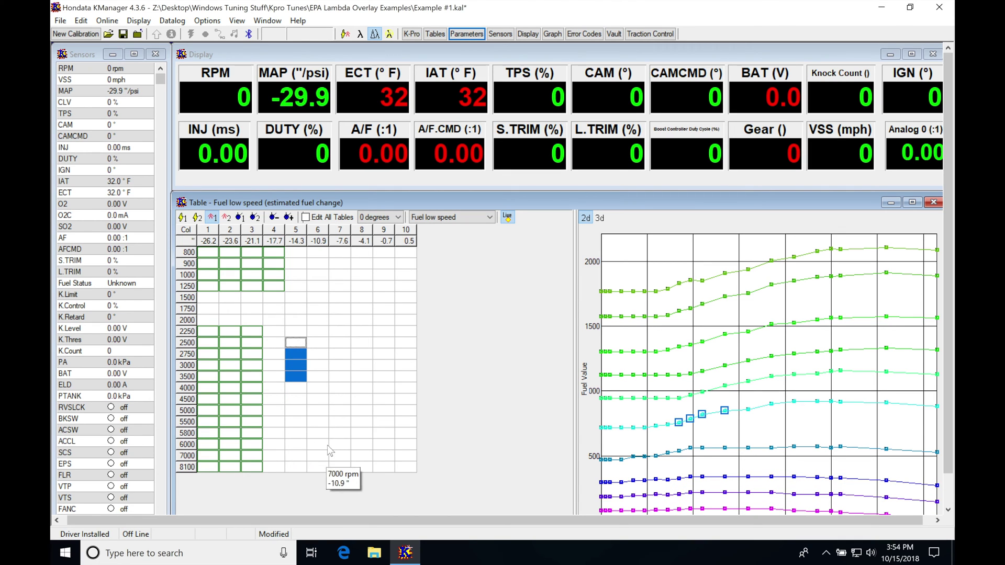
left_click(311, 436)
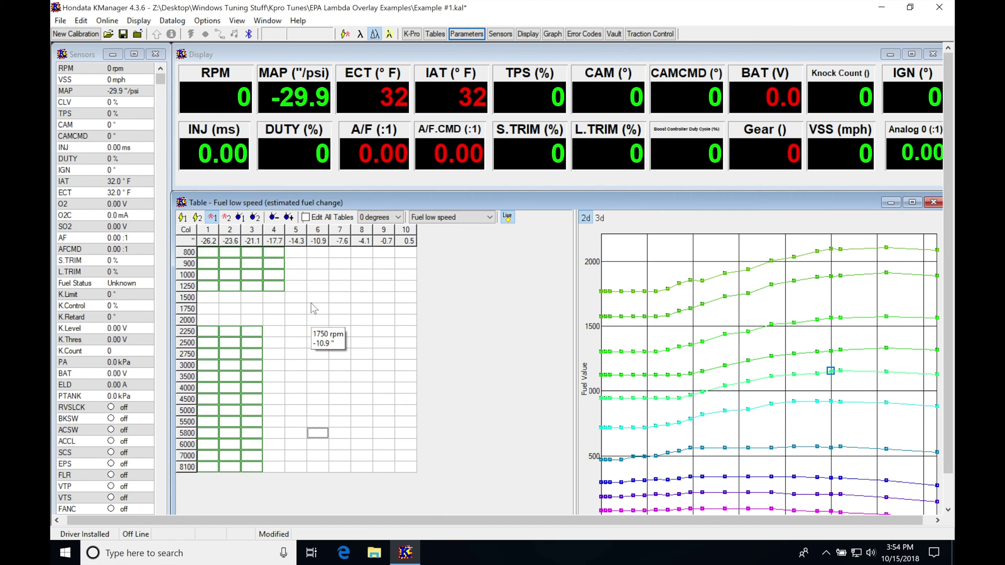
left_click_drag(303, 252, 304, 467)
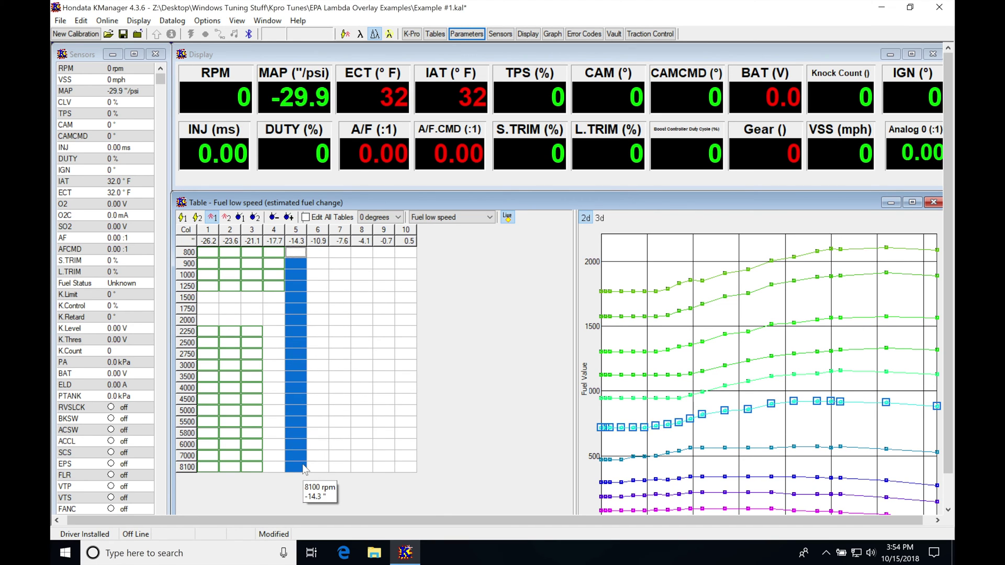
left_click(318, 399)
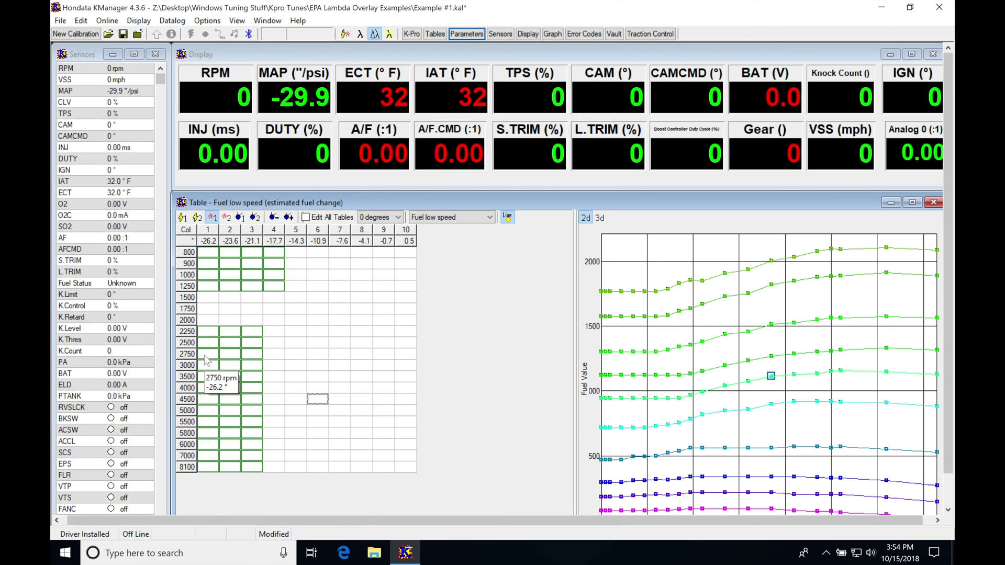
left_click_drag(208, 354, 375, 379)
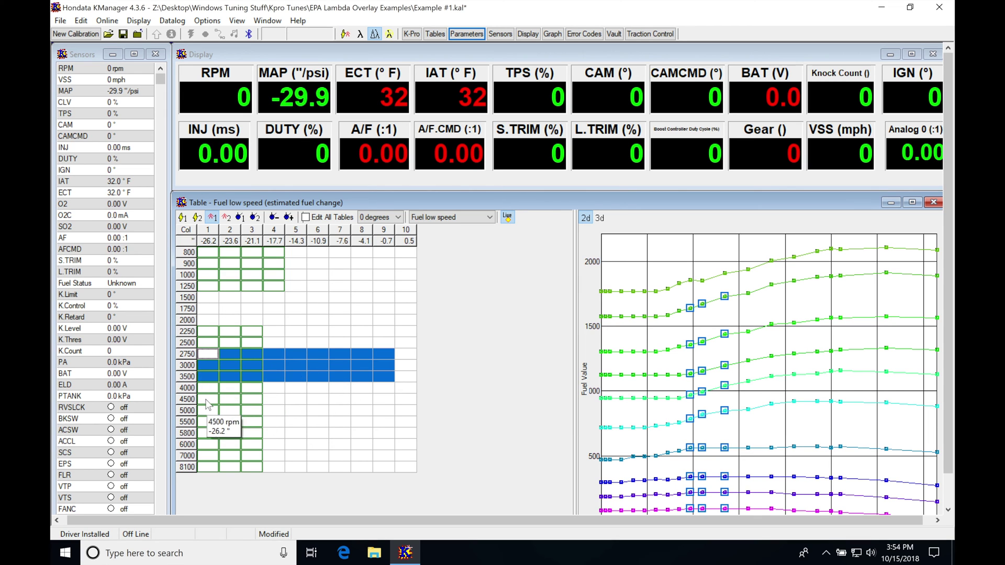
left_click_drag(208, 399, 376, 422)
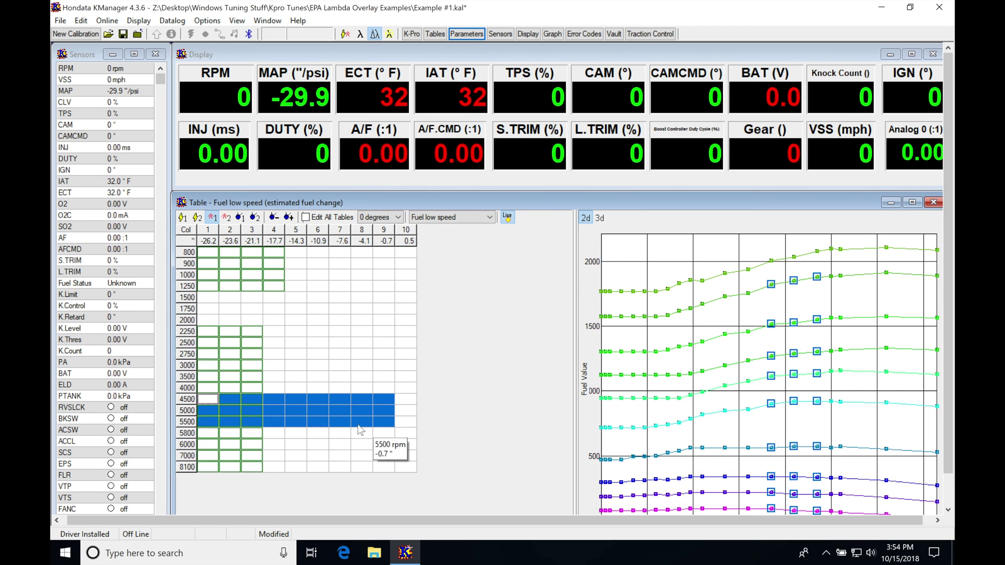
left_click(303, 412)
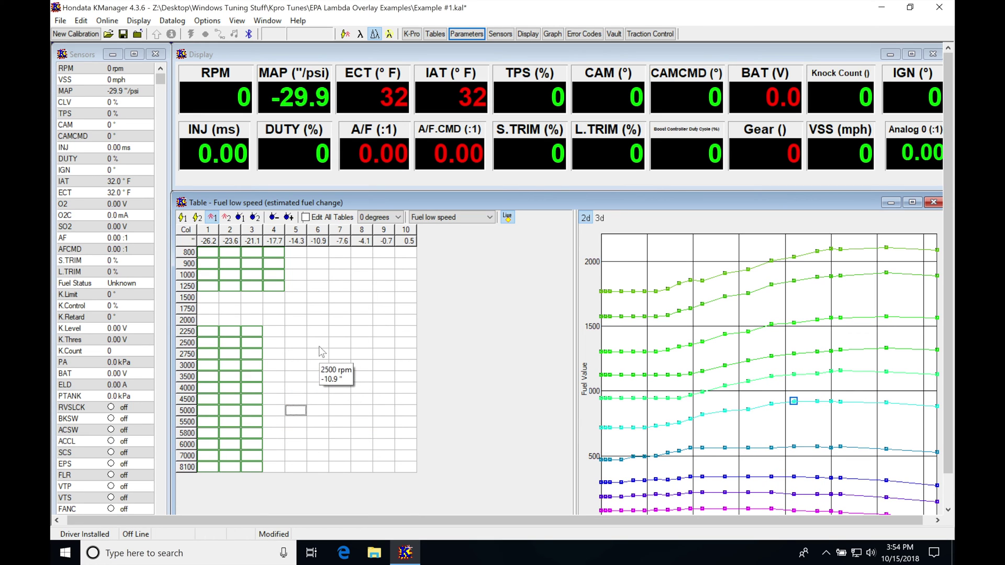
left_click_drag(319, 347, 365, 354)
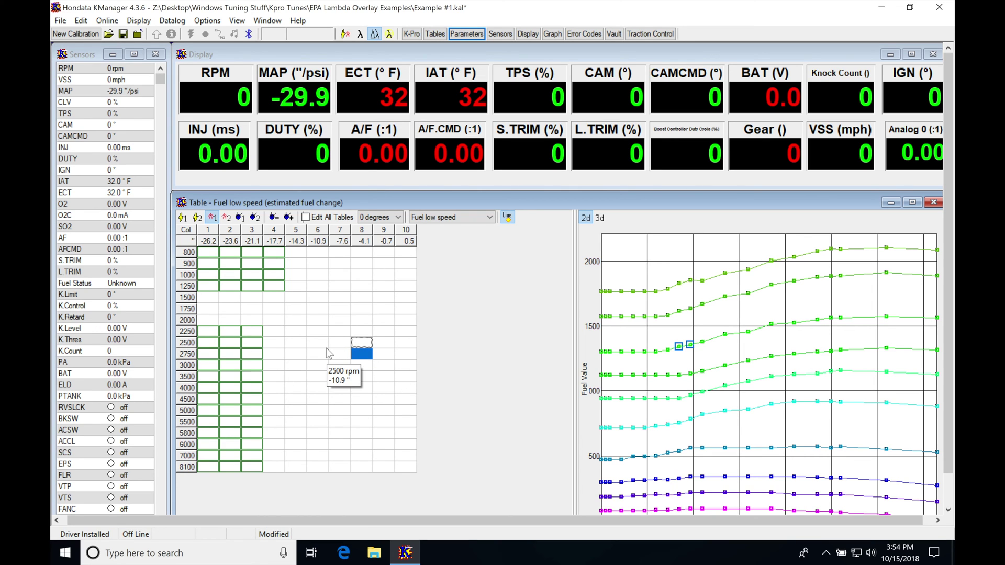
- In the Lambda Overlay settings, change # Samples from 5 to 10 and confirm
left_click(214, 22)
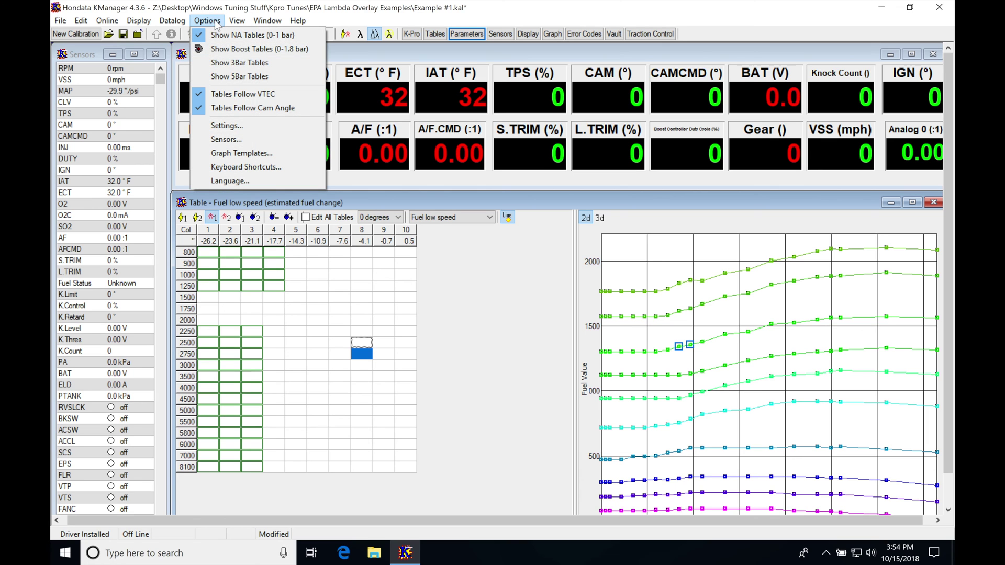
left_click(230, 125)
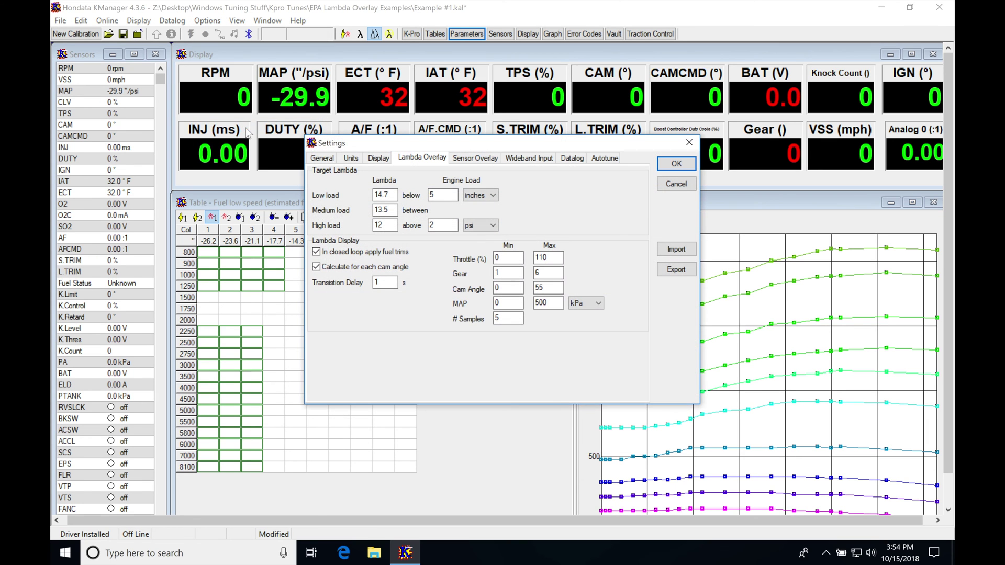
left_click_drag(491, 144, 410, 136)
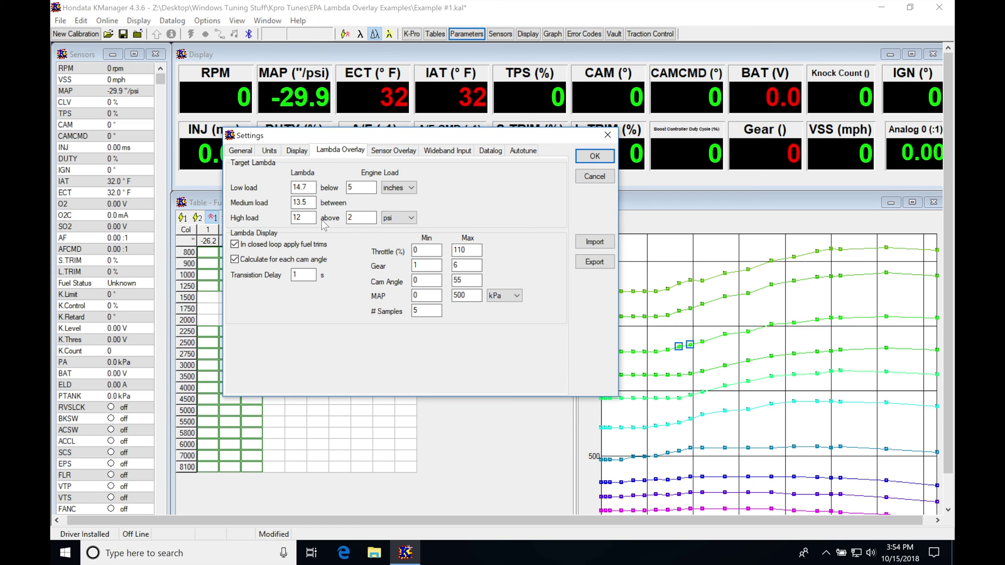
double_click(300, 279)
double_click(418, 311)
type("10")
left_click(593, 156)
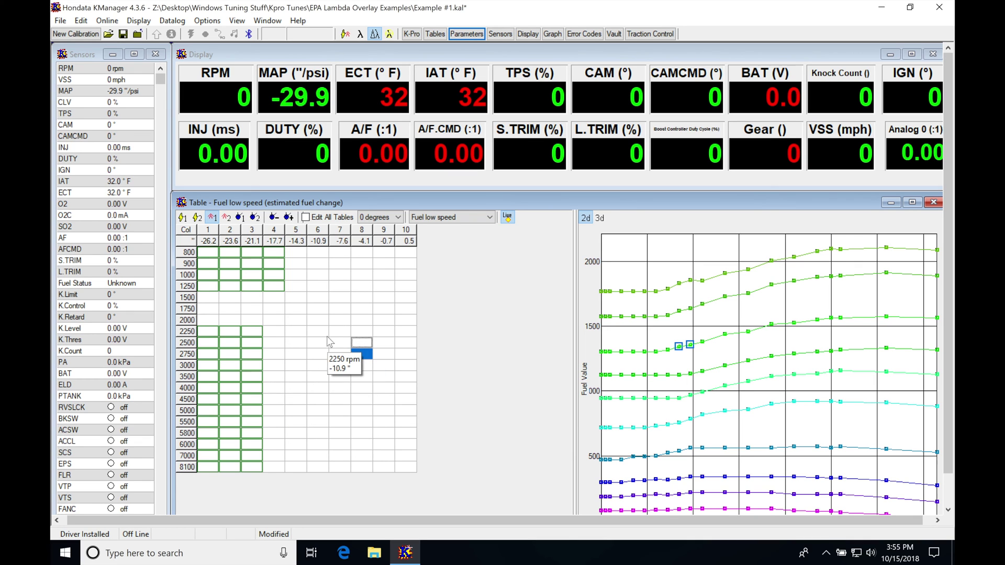
- Check the column 5 and 7 cells at 2500–2750 rpm, then select the entire 0° fuel table
left_click_drag(295, 355, 296, 344)
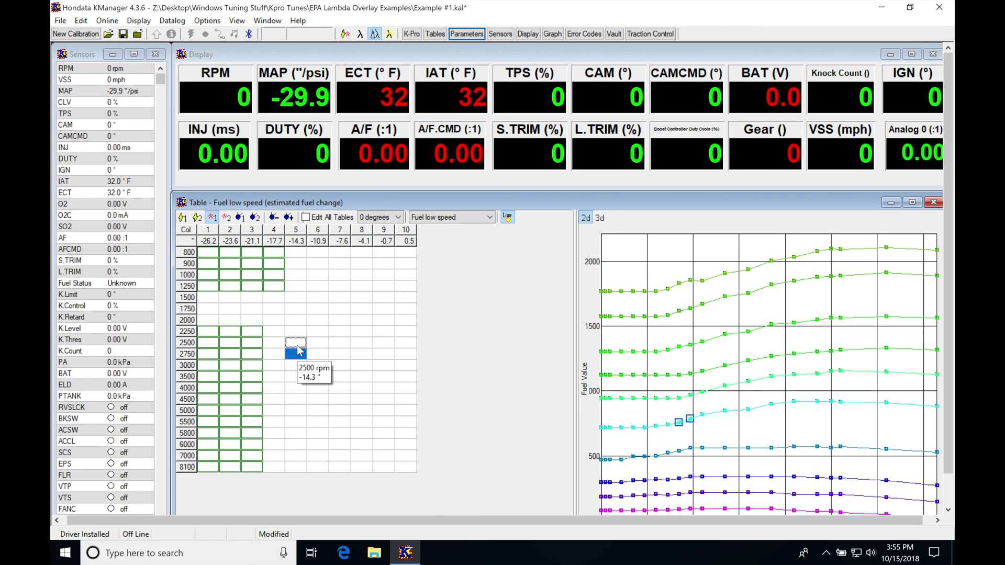
left_click_drag(317, 343, 341, 355)
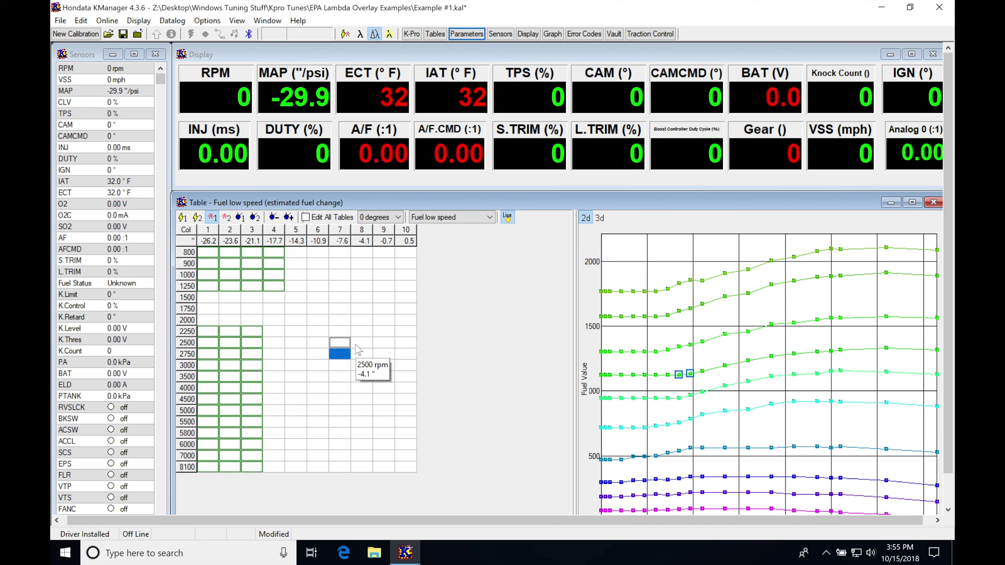
left_click(318, 309)
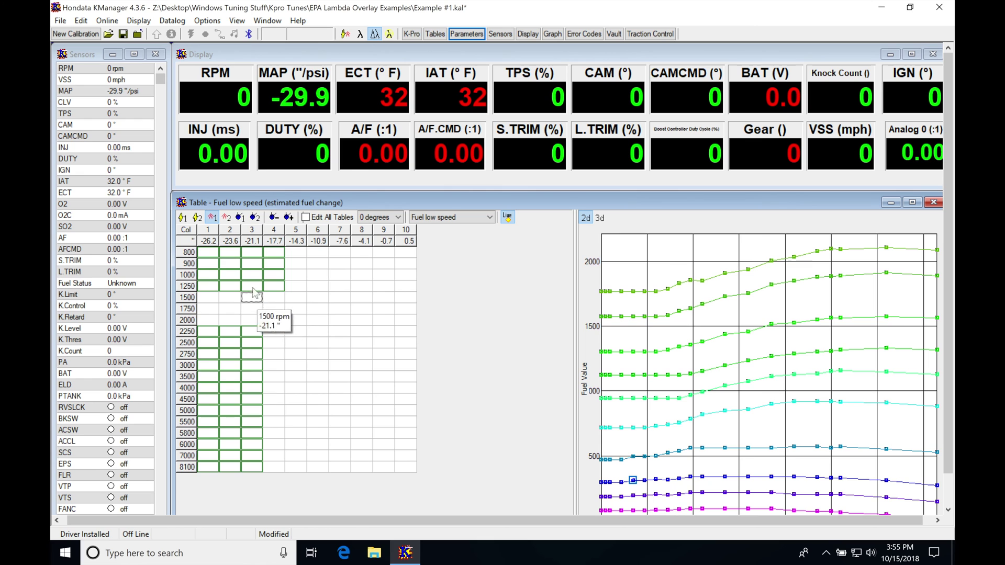
left_click_drag(208, 252, 402, 466)
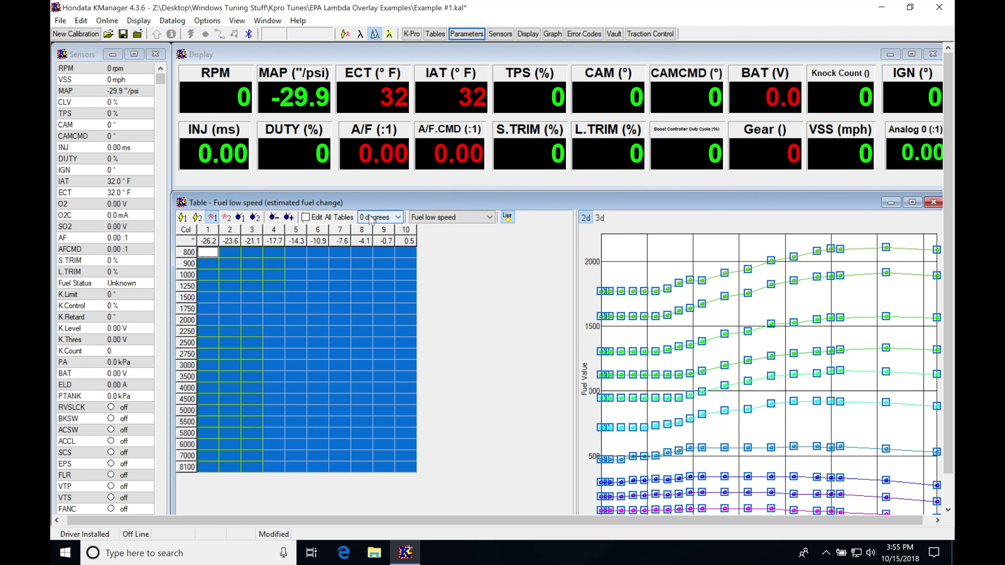
- Switch from the 0° to the 10° cam angle table to receive the copied 0° values
left_click(289, 219)
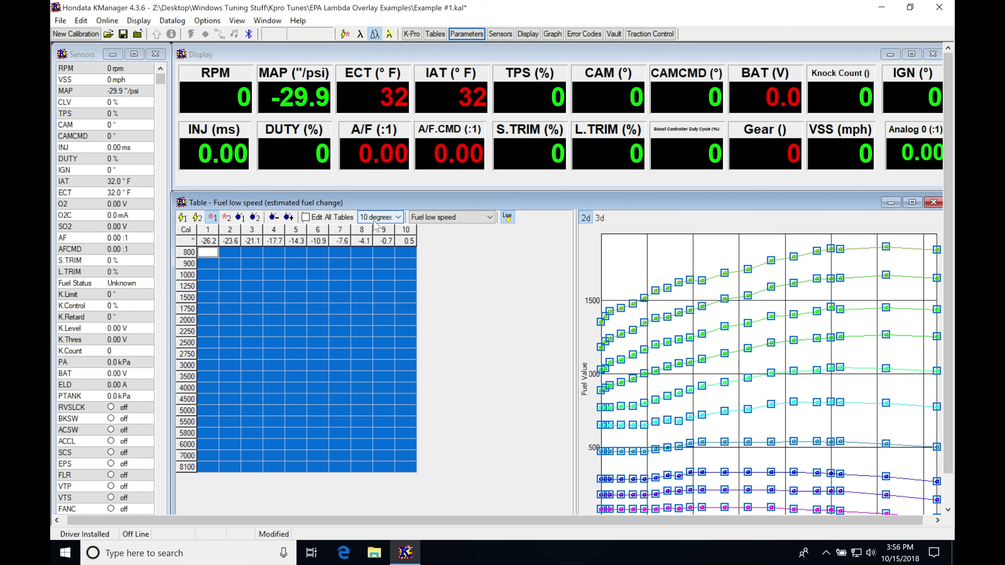
left_click(274, 219)
left_click(380, 220)
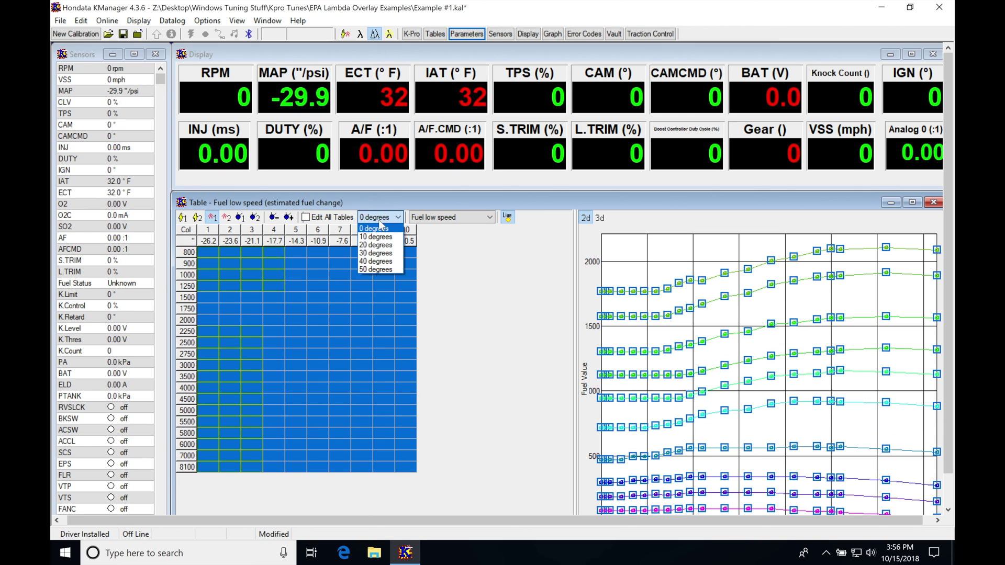
left_click(397, 237)
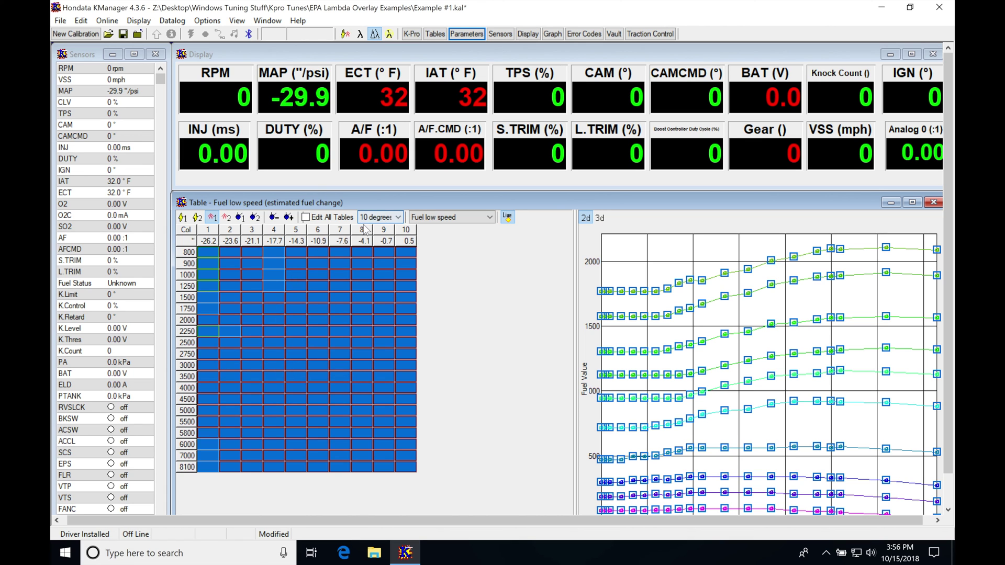
- Select the entire 10° table and enrich it by 10% with Adjust Selected Values
left_click(283, 363)
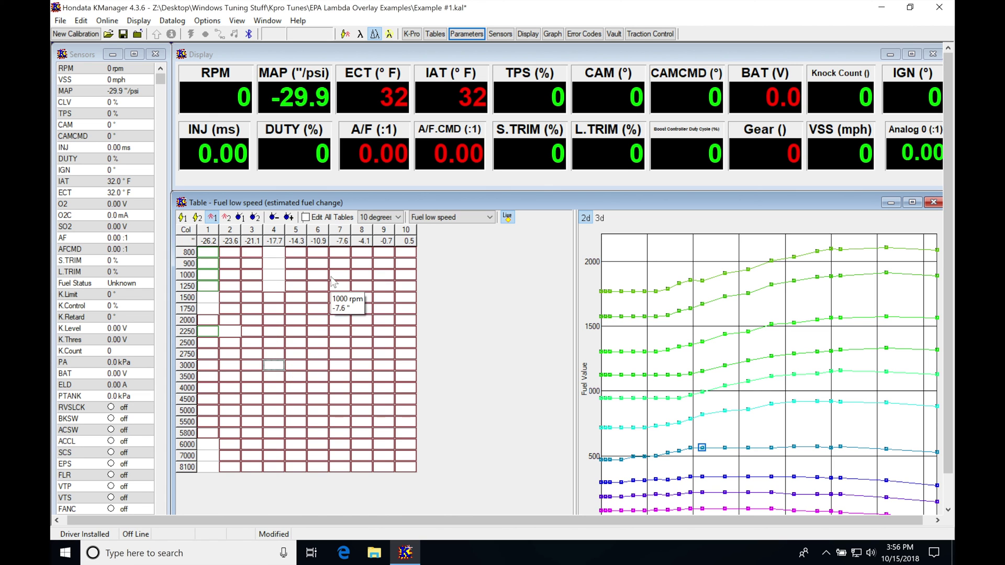
left_click_drag(216, 258, 402, 476)
key("Return")
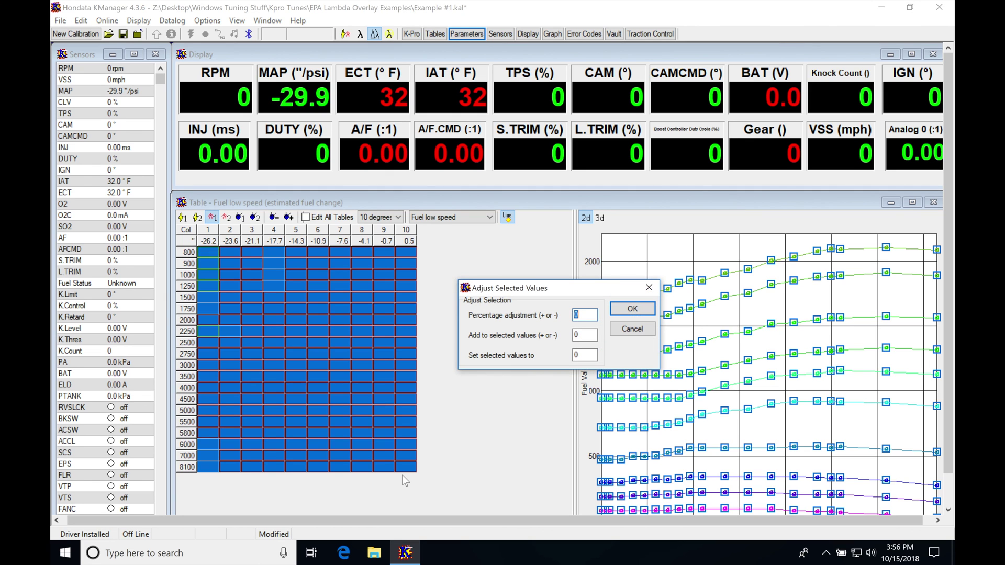
key("Return")
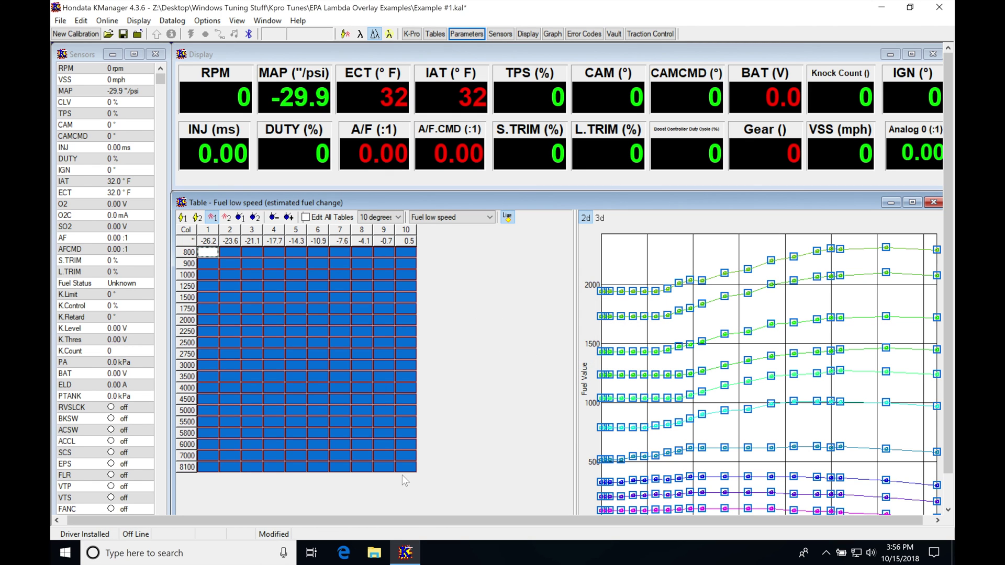
left_click(298, 321)
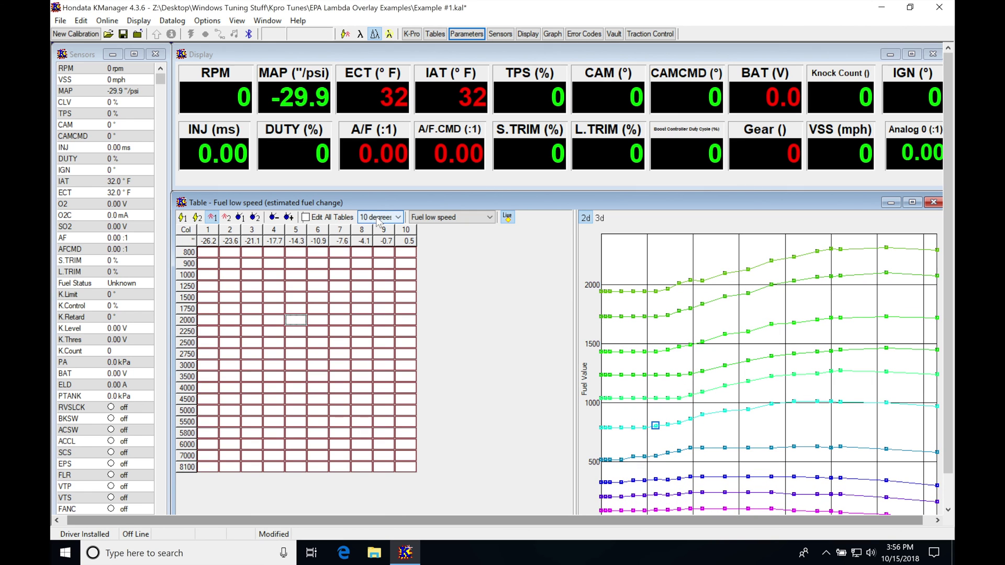